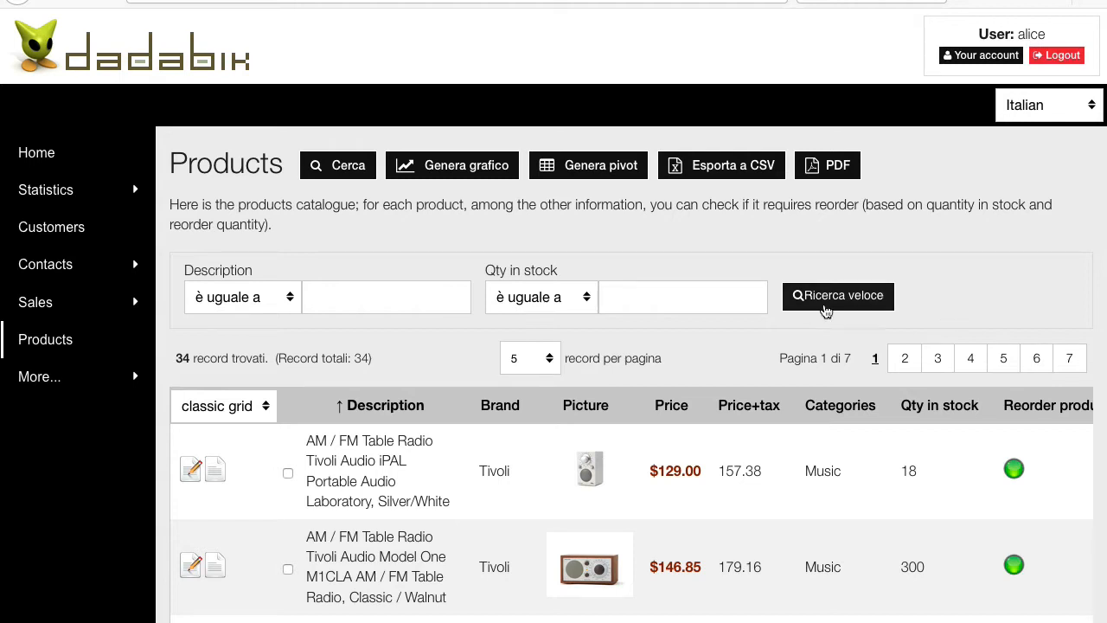
Run the products quick search and open the iPAL radio's edit form in both sessions
left_click(825, 299)
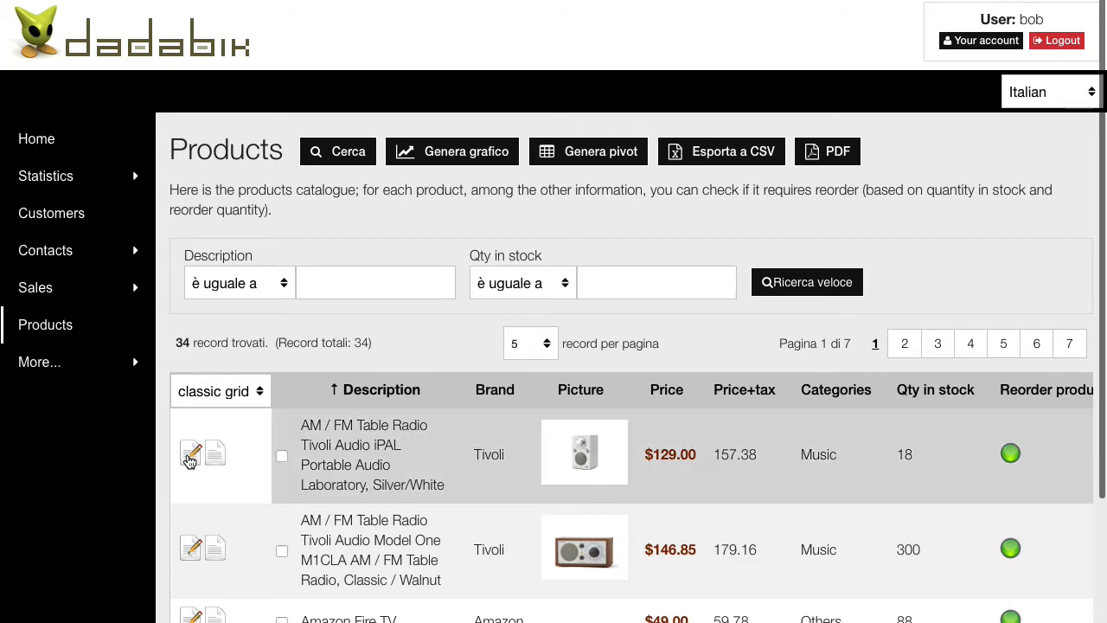
left_click(191, 456)
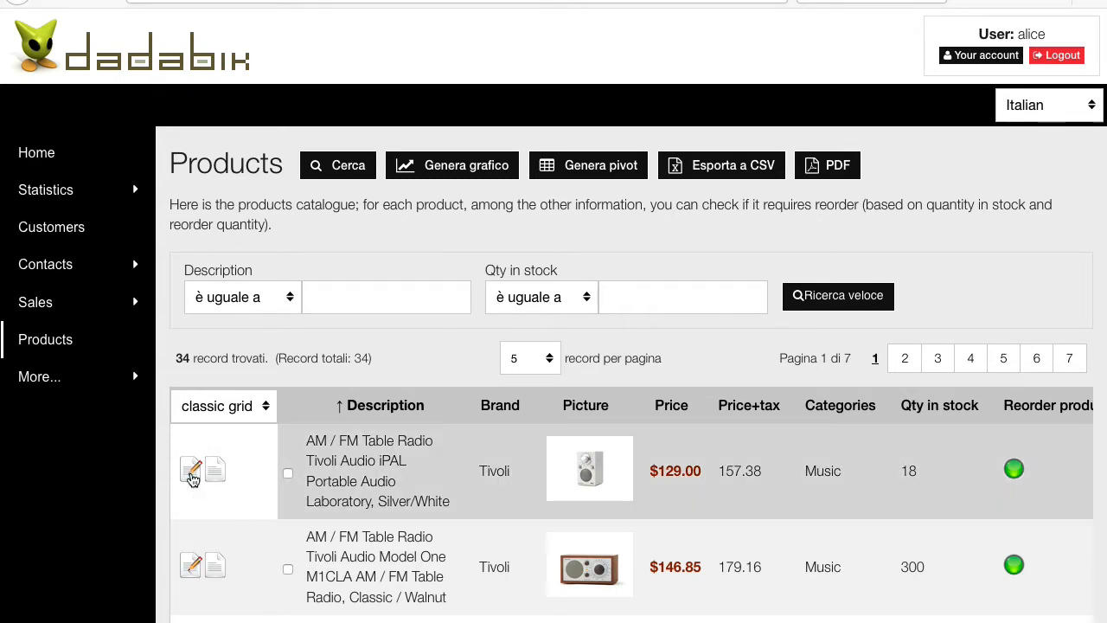
left_click(192, 474)
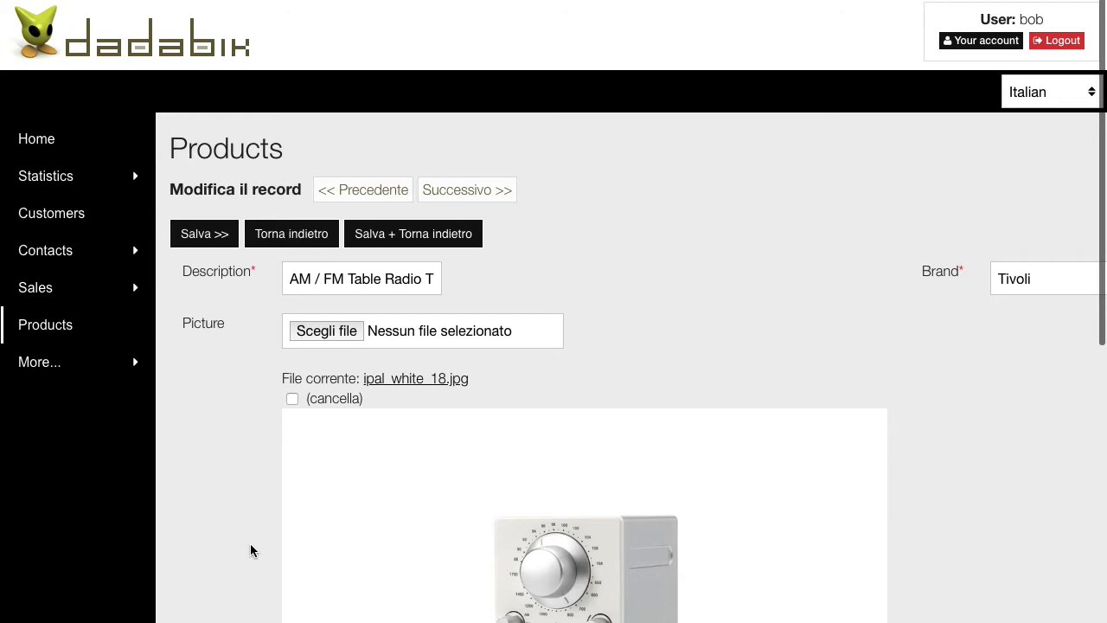
Change the iPAL radio's price from 129 to 99 and save the record
scroll(251, 551, "down", 1)
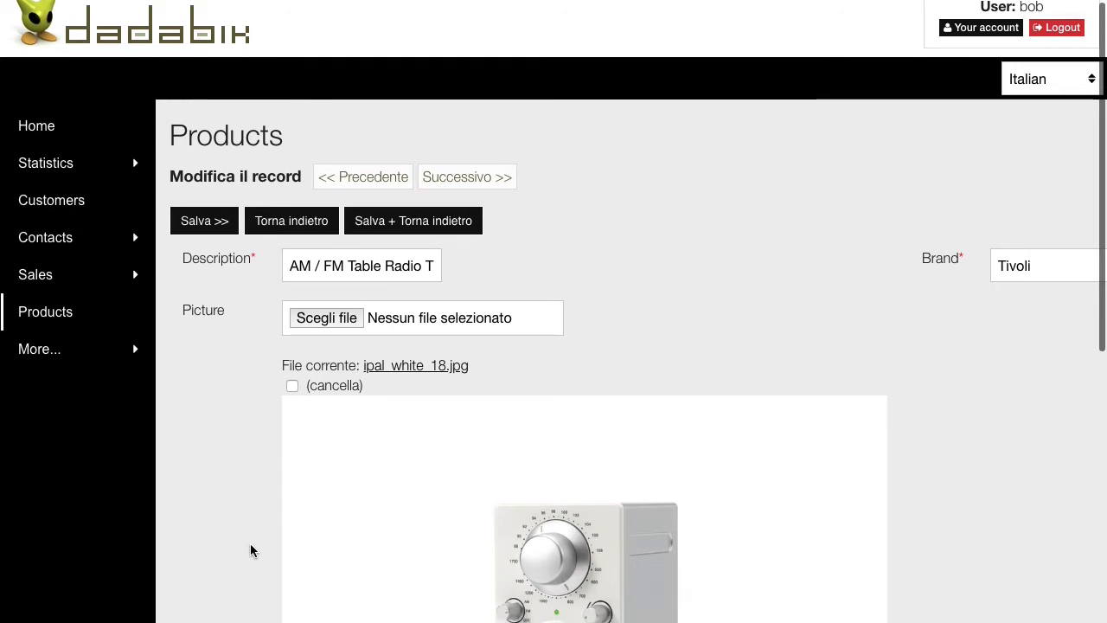
scroll(251, 551, "down", 8)
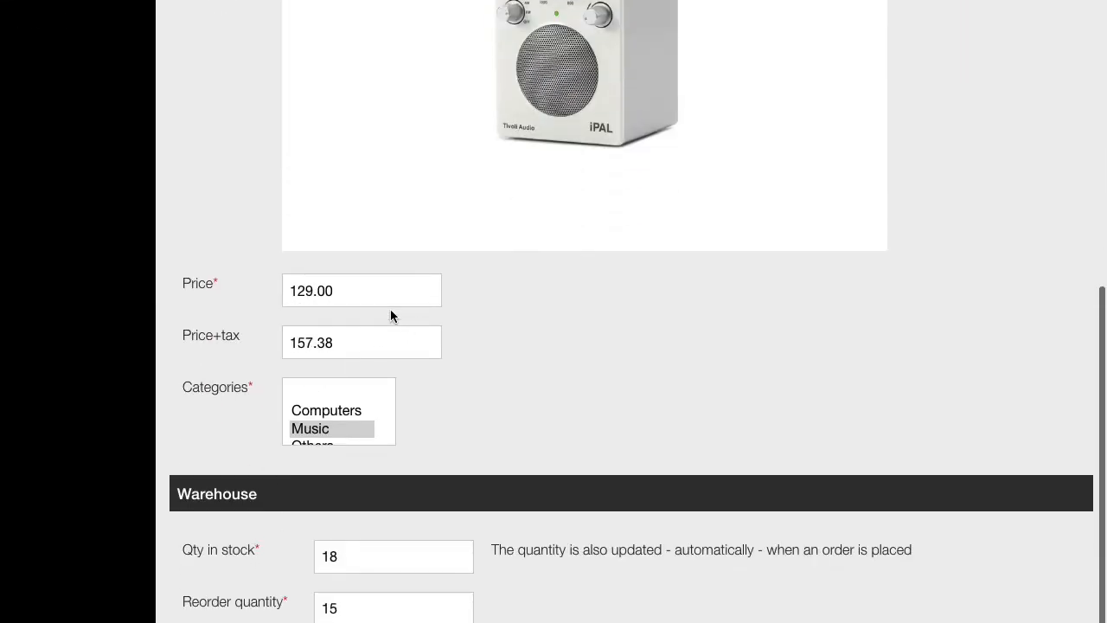
left_click(307, 291)
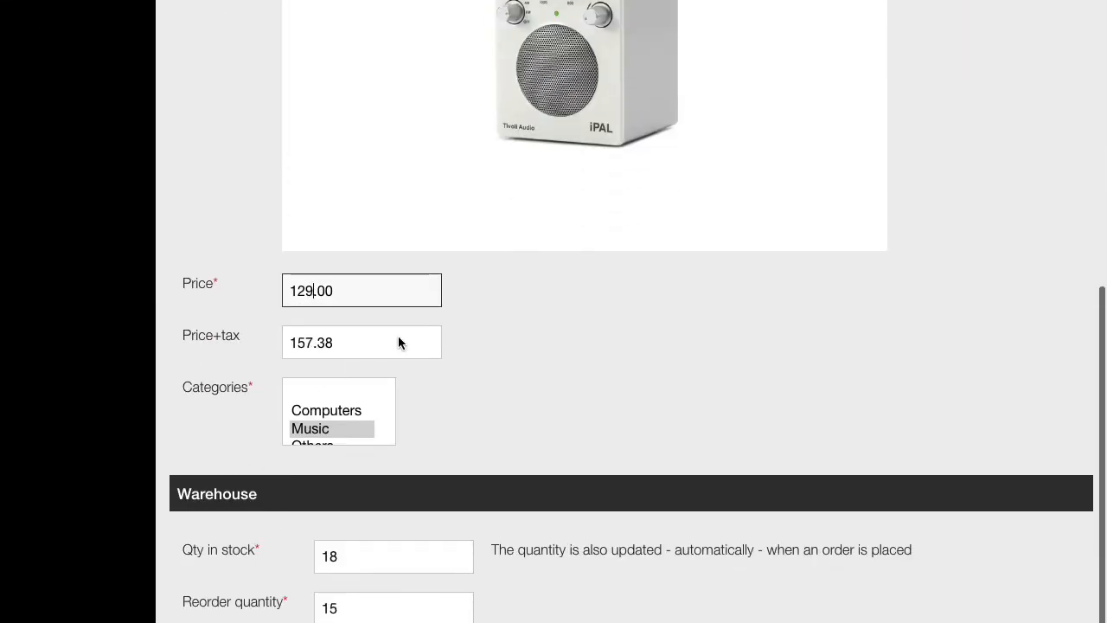
key("BackSpace")
key("BackSpace")
key("BackSpace")
type("99")
key("Tab")
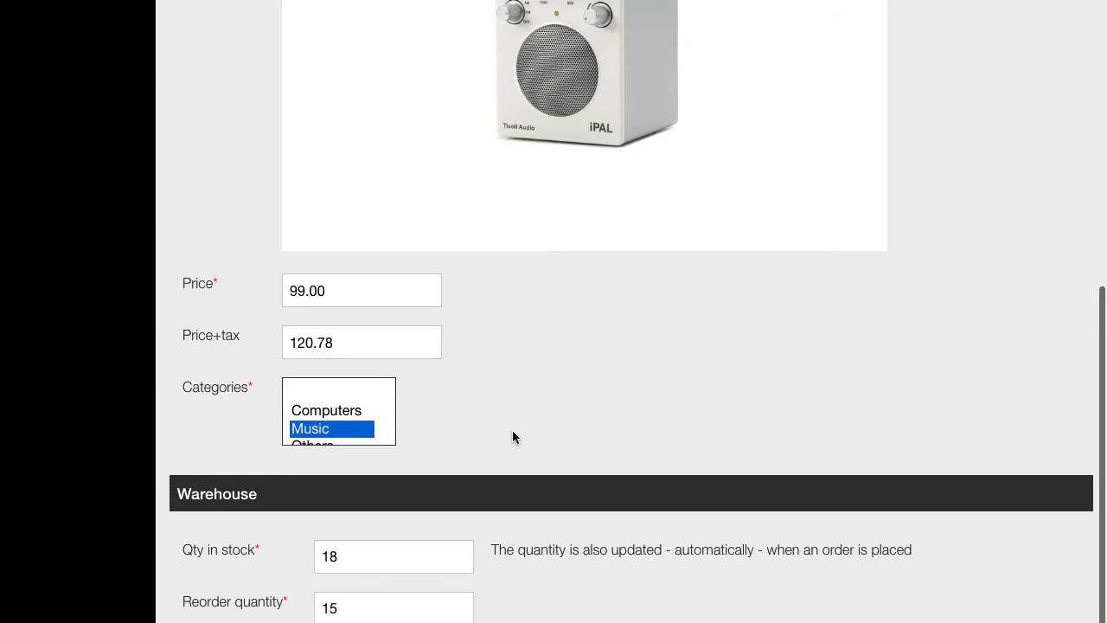
scroll(513, 433, "down", 2)
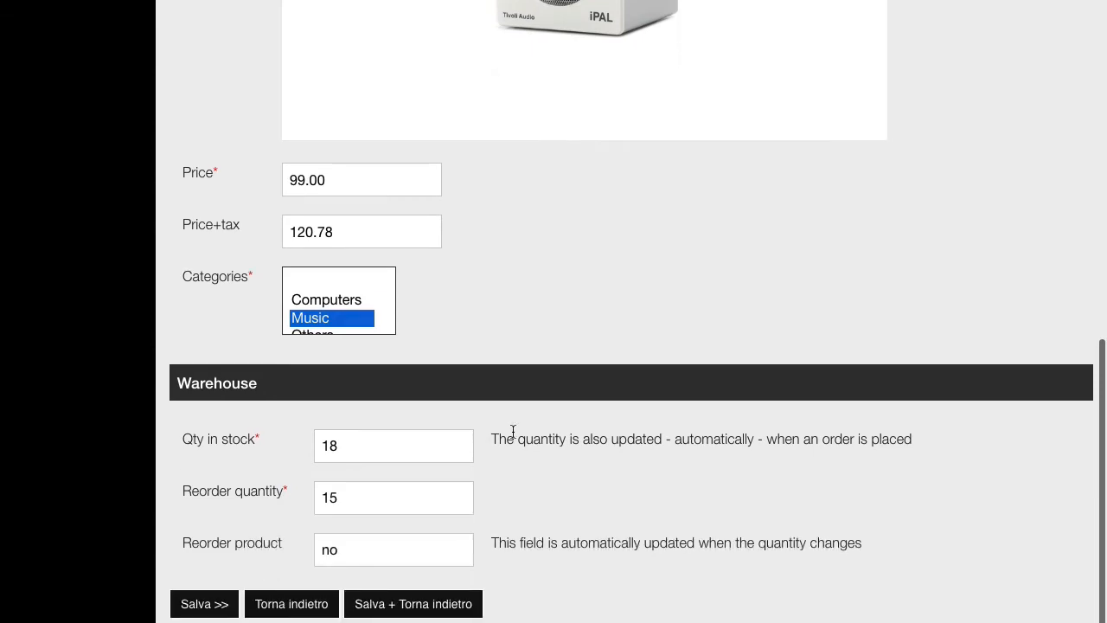
left_click(205, 604)
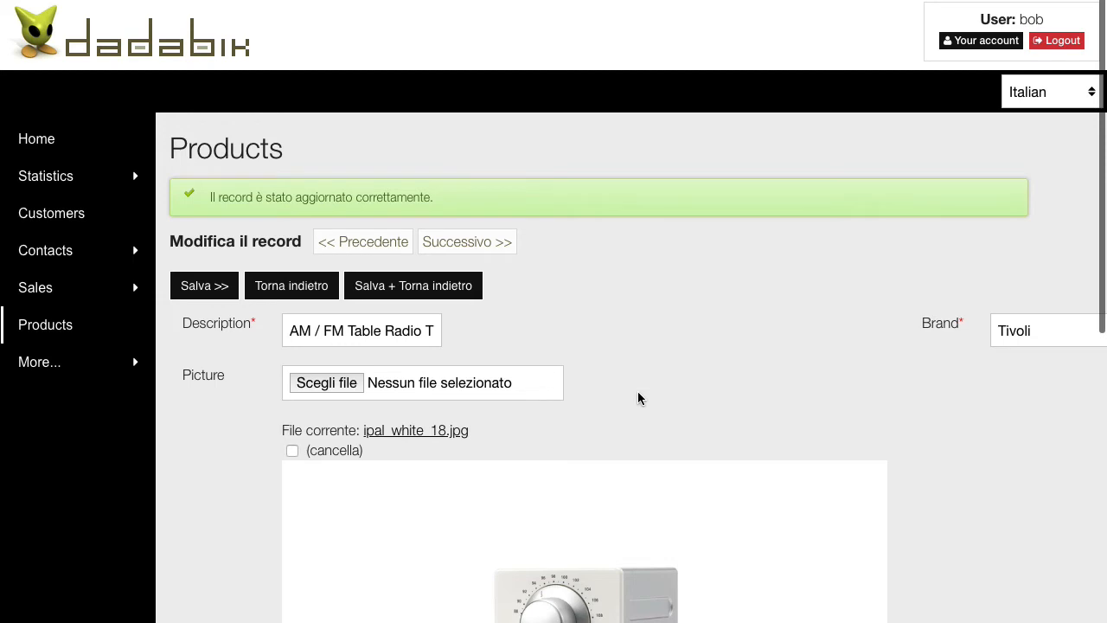
scroll(637, 398, "down", 10)
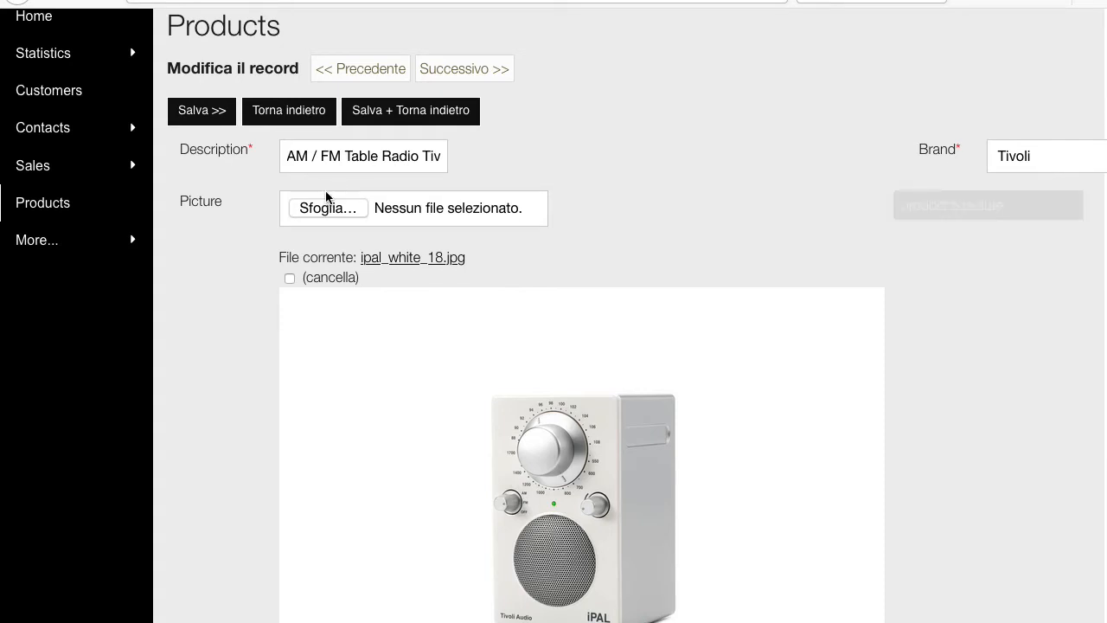
In the second session, remove 'AM / ' from the iPAL description and save it
left_click(322, 163)
key("BackSpace")
key("BackSpace")
key("BackSpace")
key("BackSpace")
key("BackSpace")
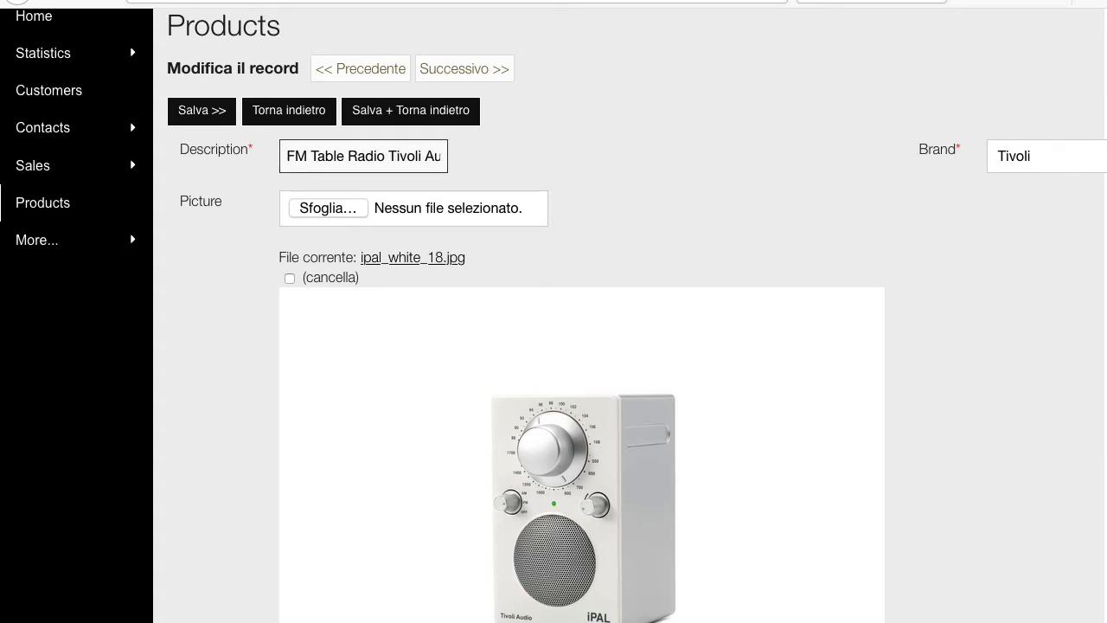
scroll(400, 497, "down", 5)
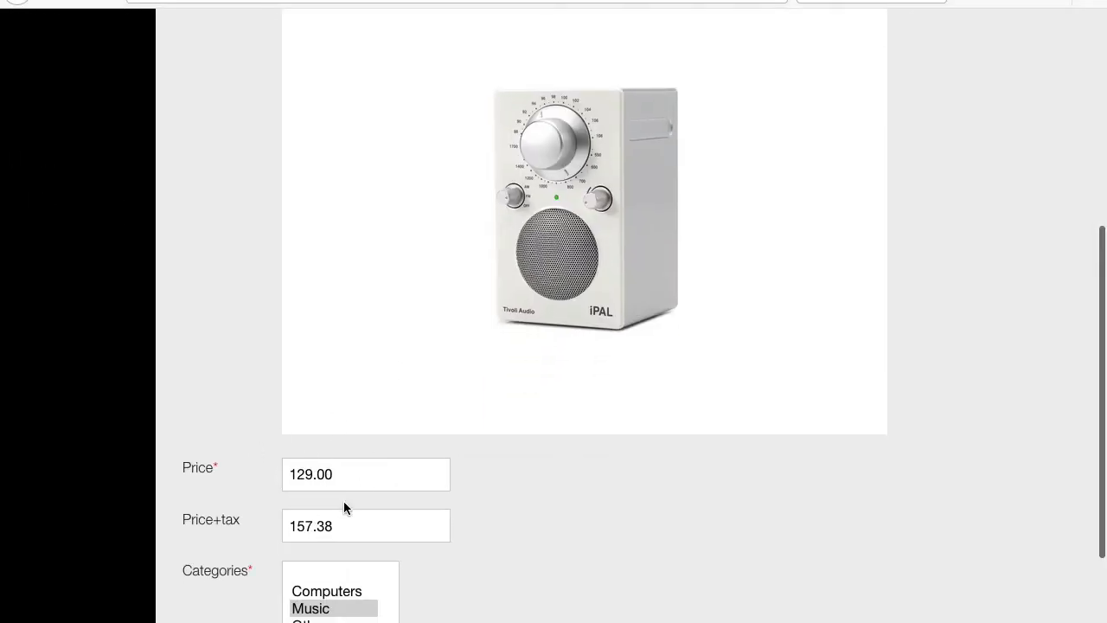
scroll(344, 503, "up", 7)
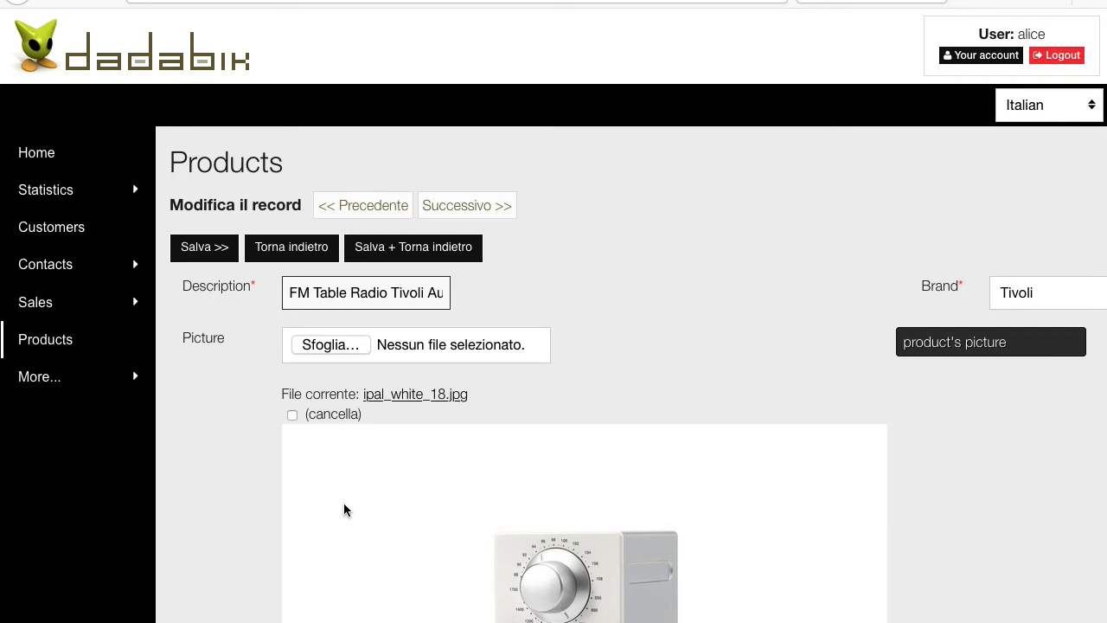
scroll(500, 525, "down", 10)
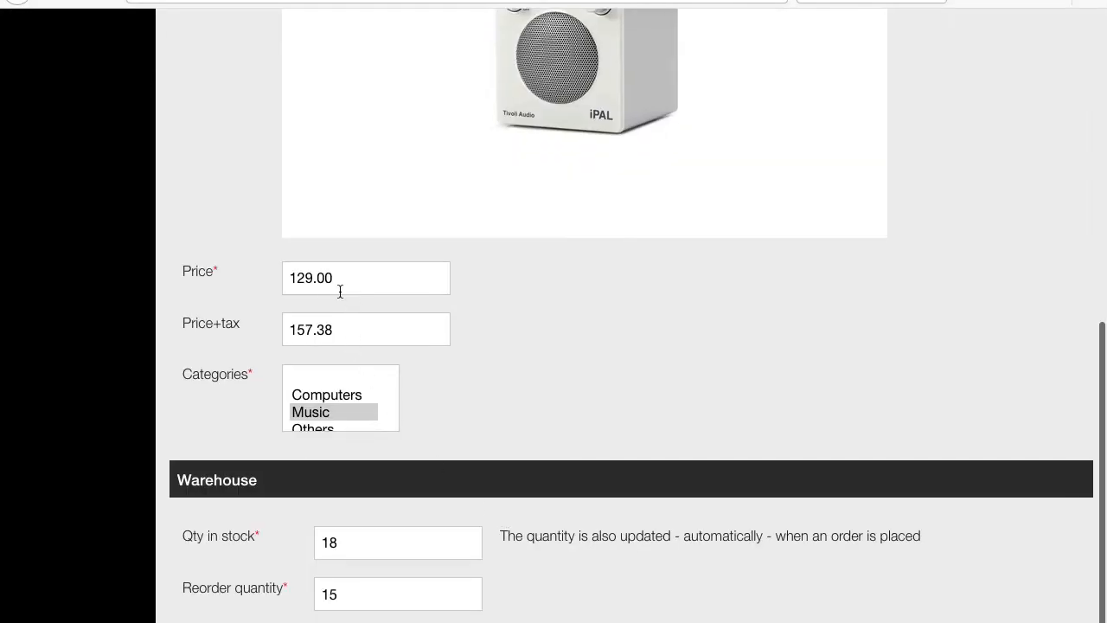
scroll(415, 324, "up", 10)
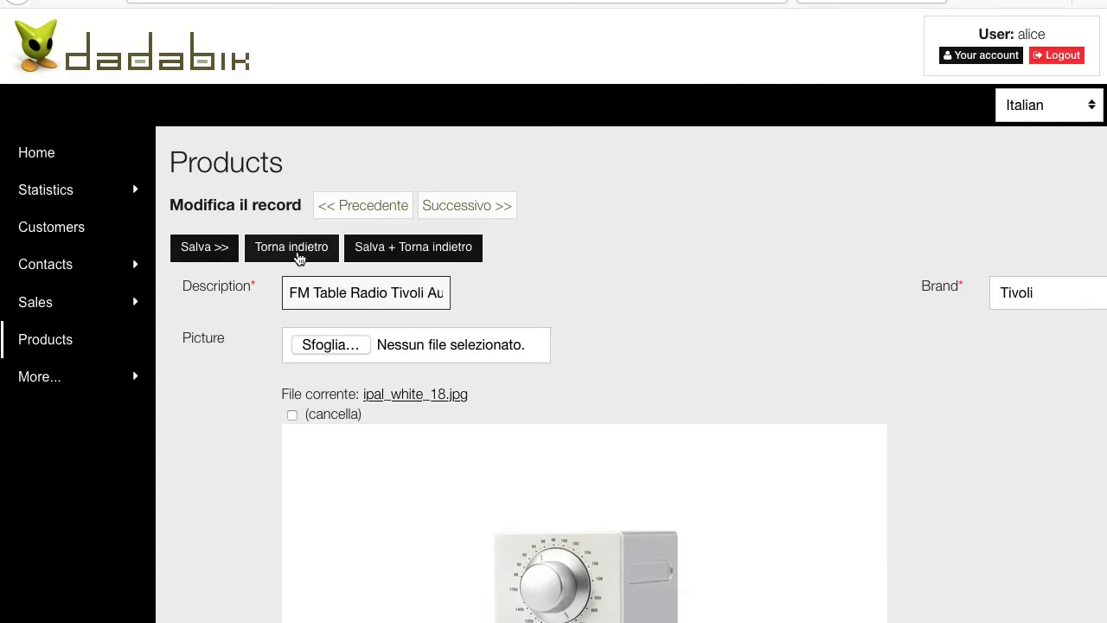
left_click(206, 250)
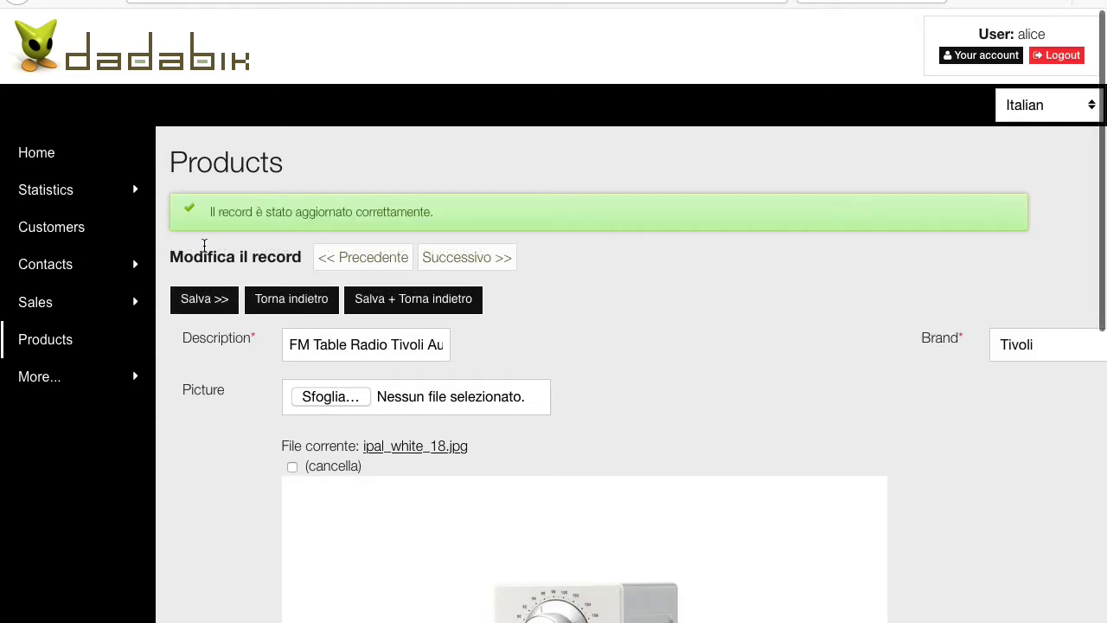
scroll(446, 528, "down", 4)
scroll(446, 527, "down", 1)
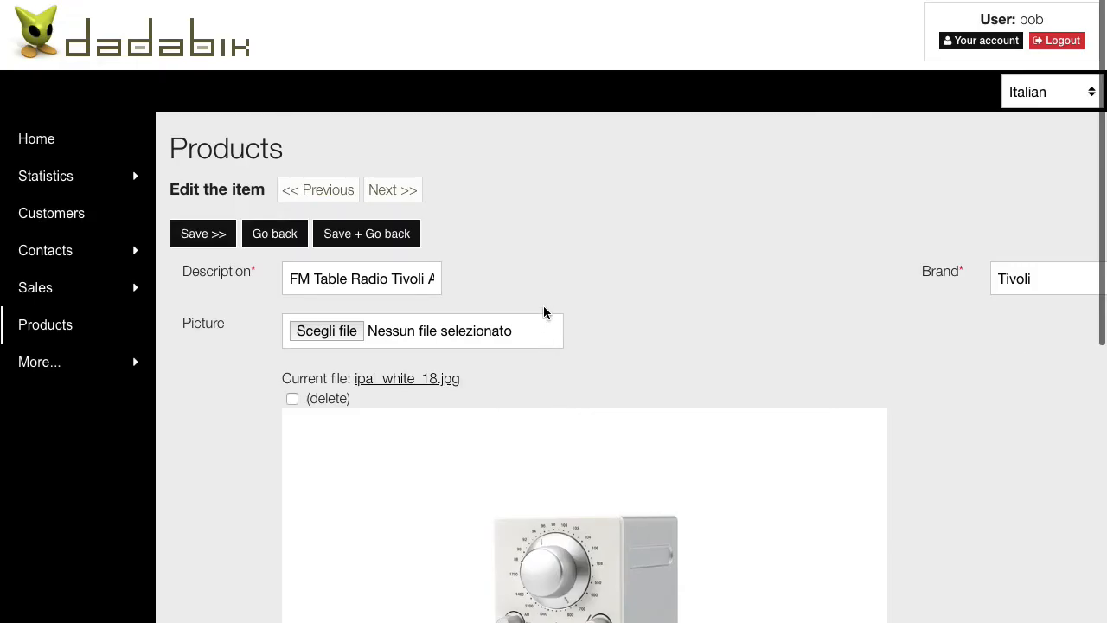
Quick-search the Products list for descriptions that contain 'tivoli'
left_click(57, 332)
left_click(273, 287)
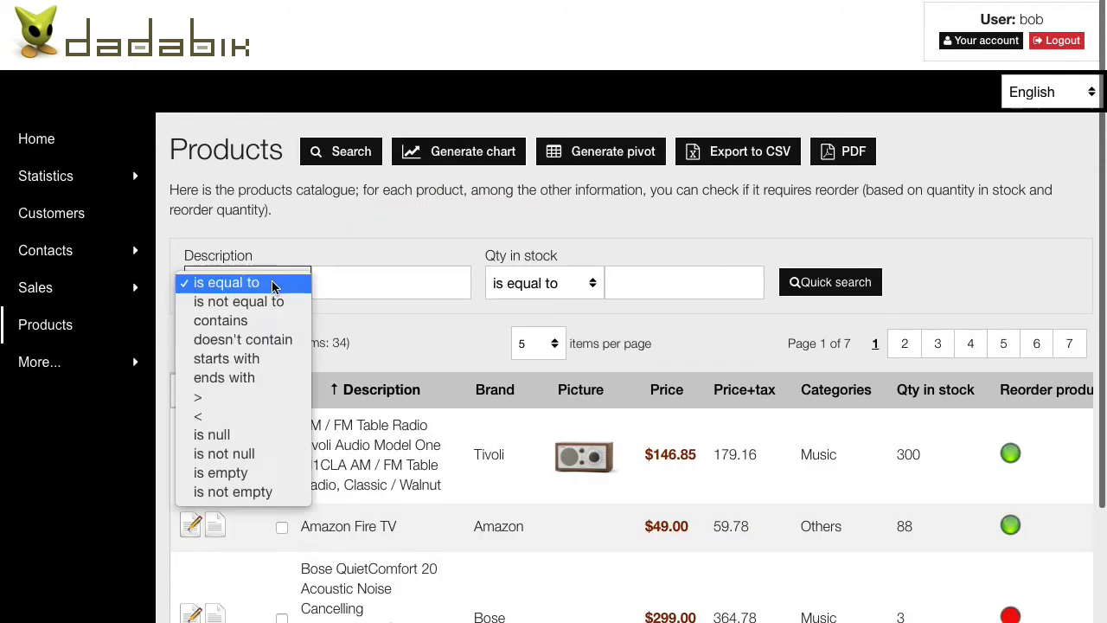
left_click(259, 317)
left_click(357, 290)
type("tivoli")
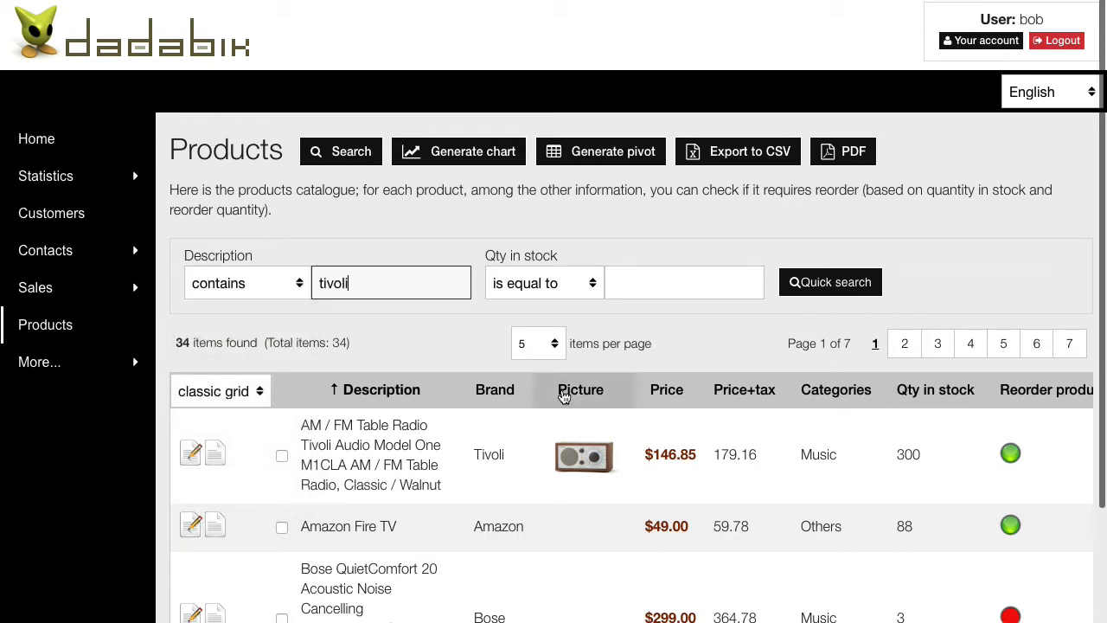
key("Return")
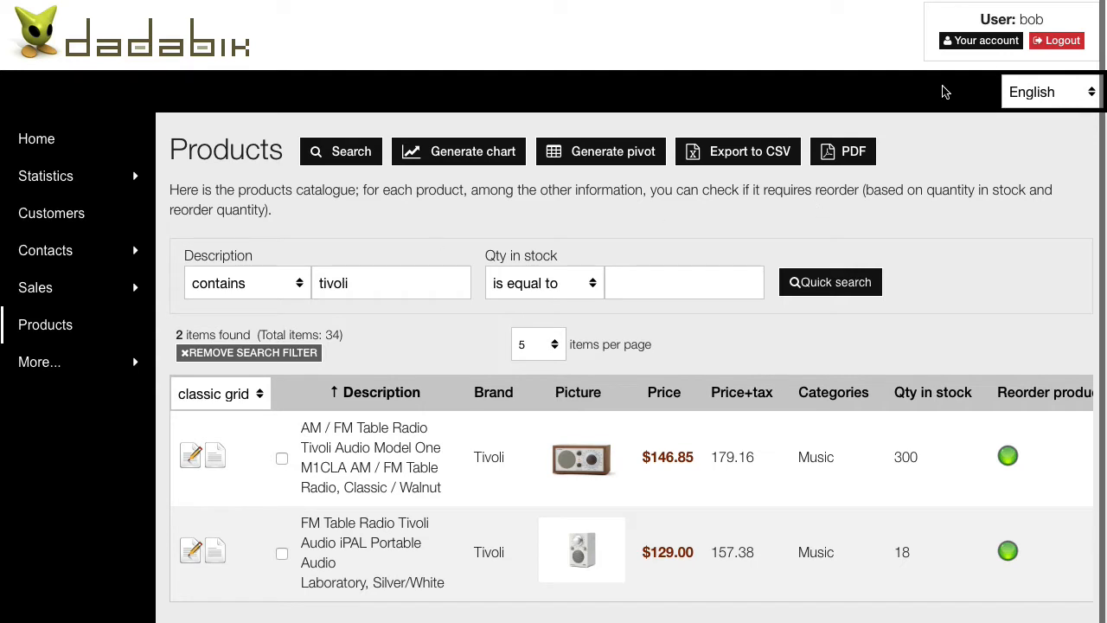
Open the iPAL record in both sessions and switch the interface language to English
left_click(186, 551)
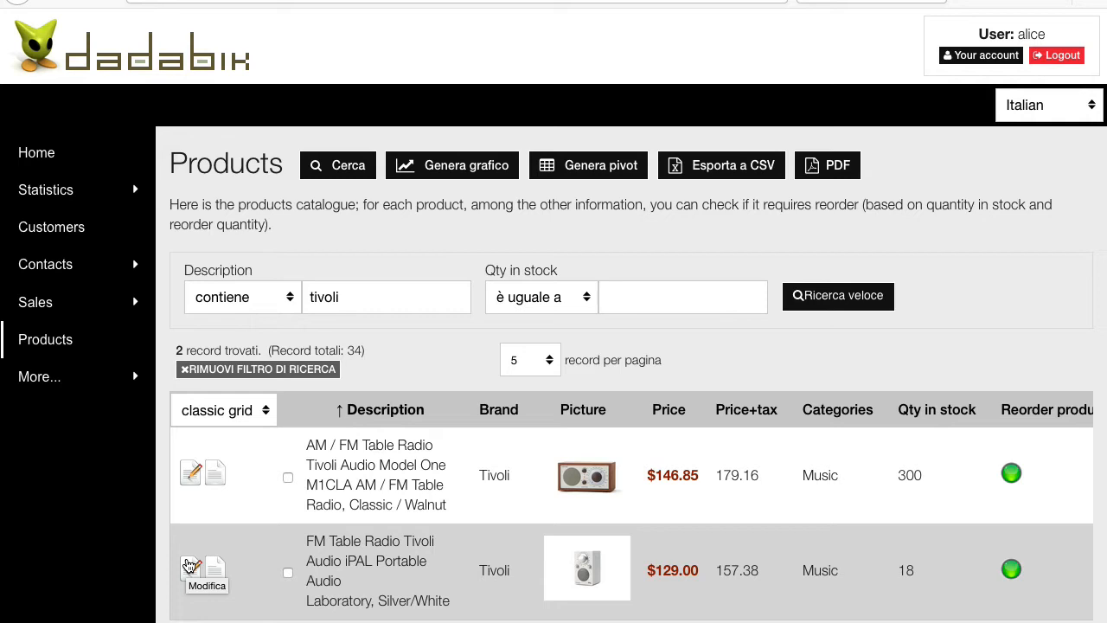
left_click(191, 566)
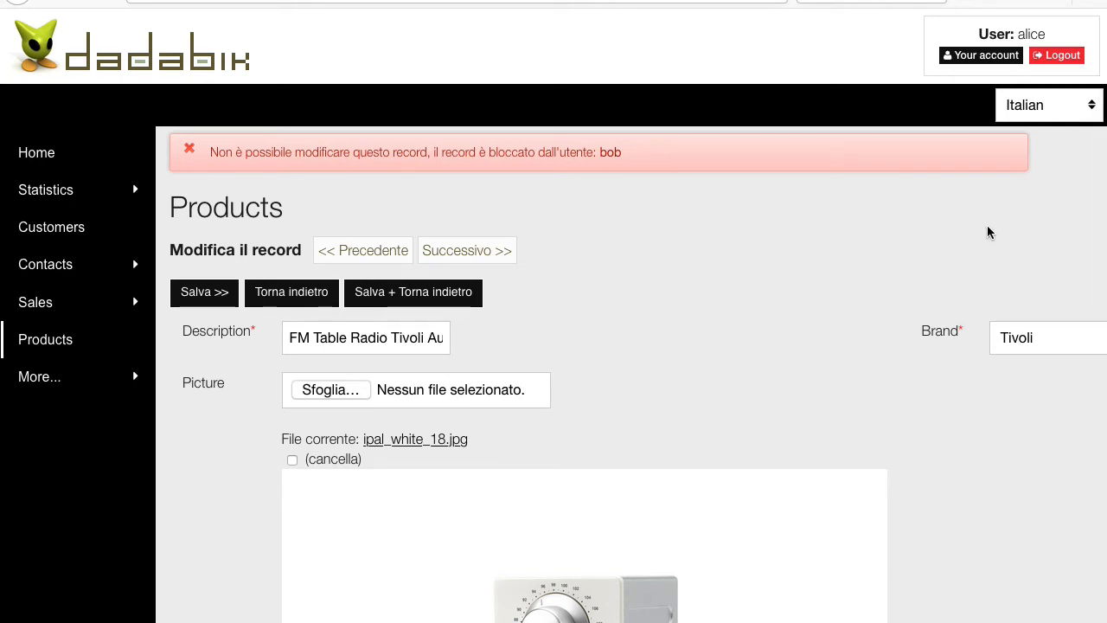
left_click(1021, 115)
left_click(1037, 115)
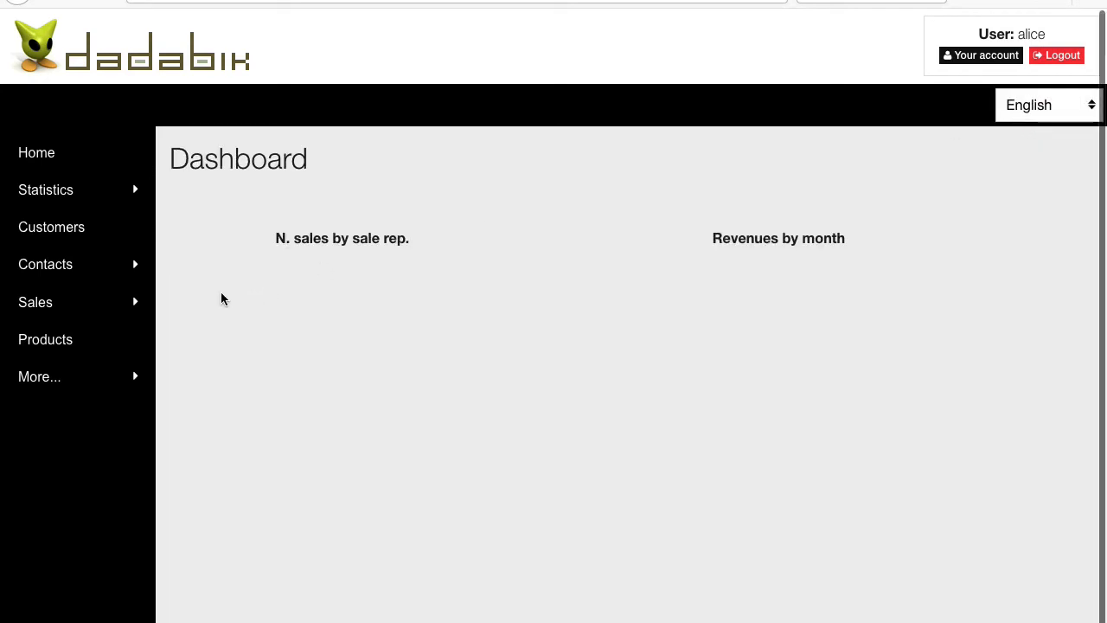
From Products, reopen the iPAL record, delete 'FM' from its description and try saving
left_click(45, 339)
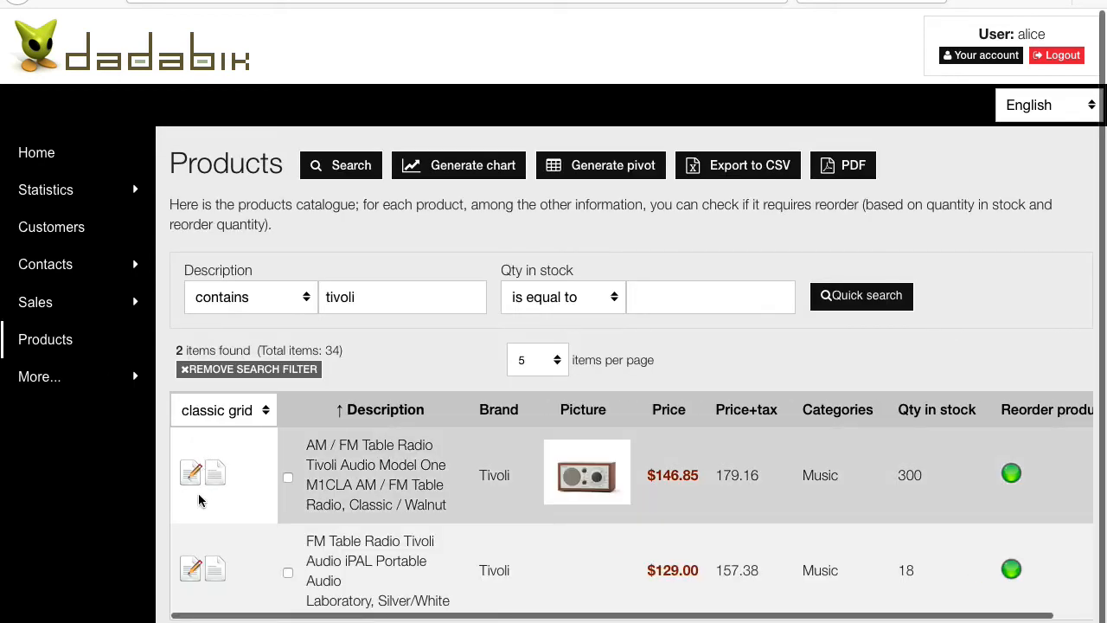
left_click(189, 567)
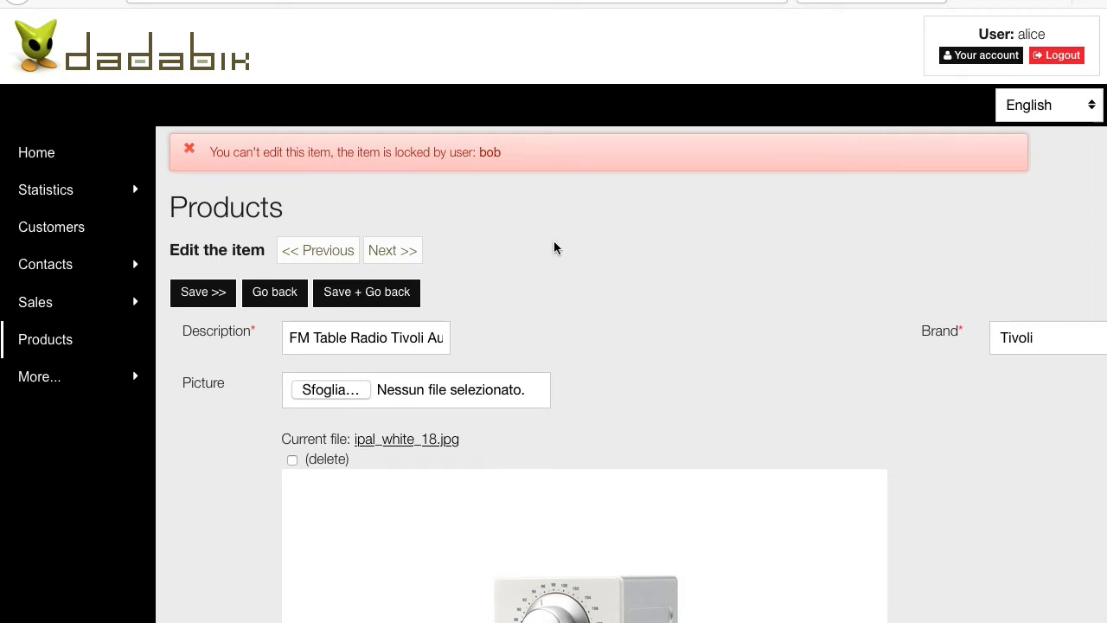
left_click(309, 340)
key("BackSpace")
key("BackSpace")
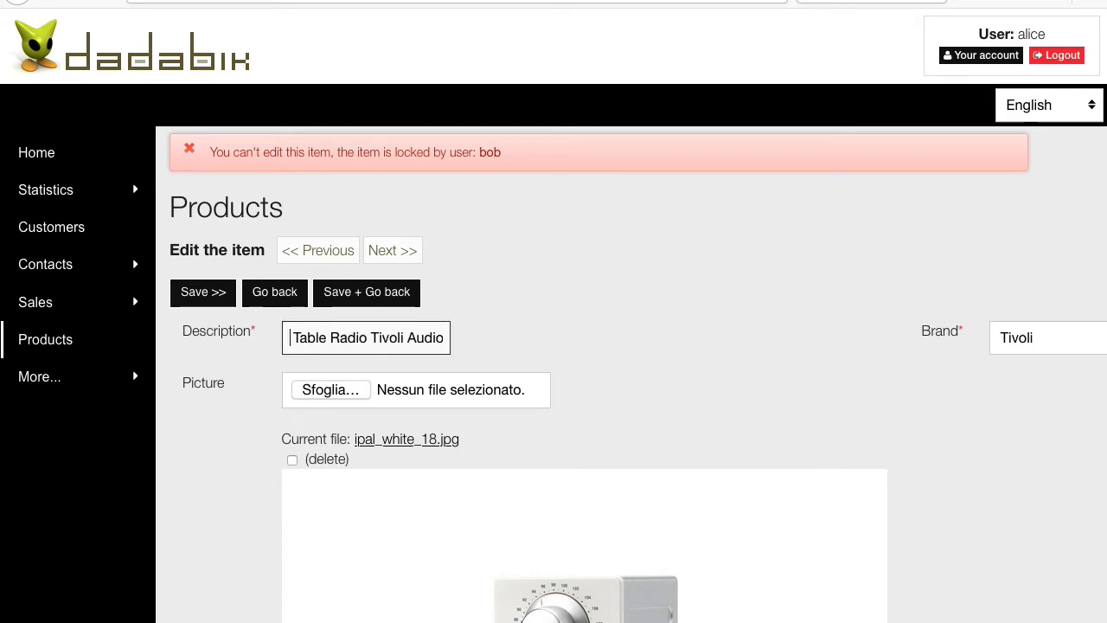
left_click(186, 292)
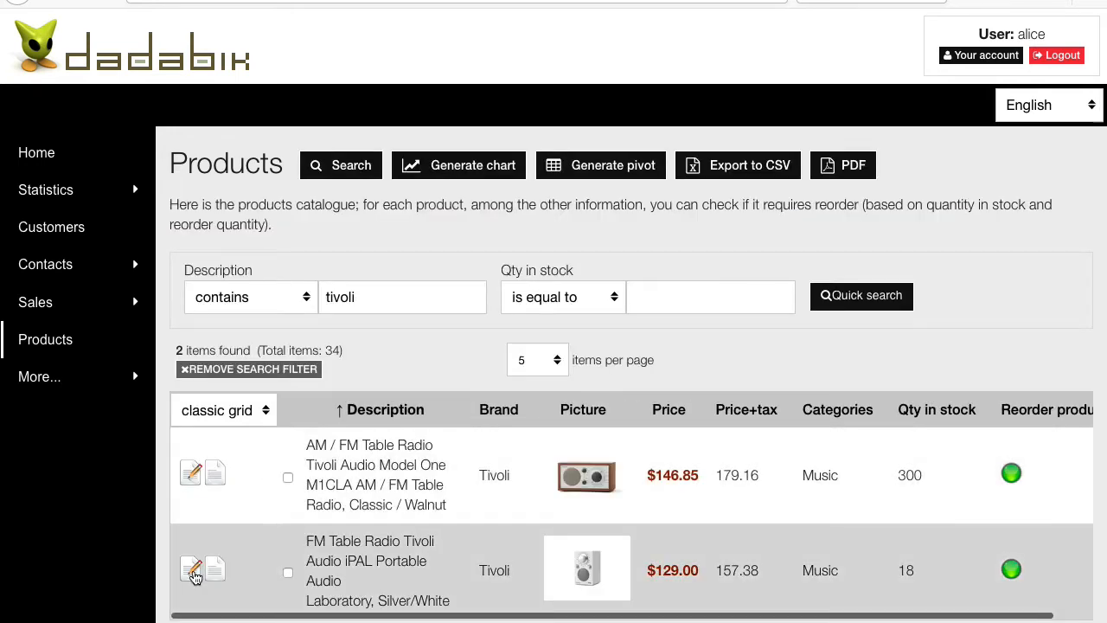
Retry editing the iPAL description, then have the locking session exit unsaved and return to Products
left_click(193, 571)
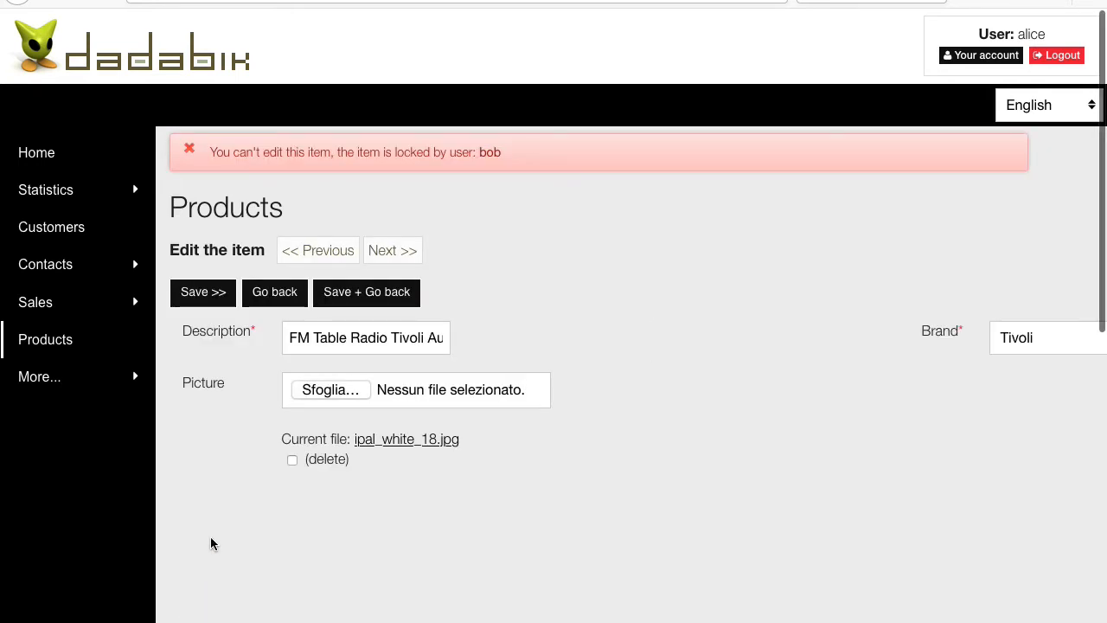
left_click(314, 340)
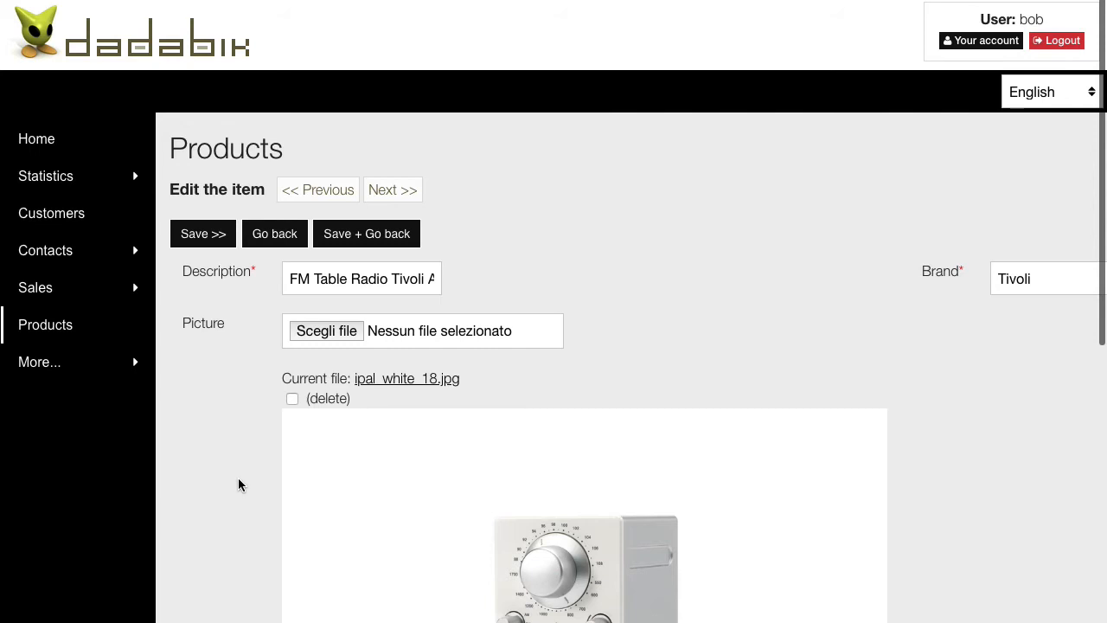
left_click(276, 236)
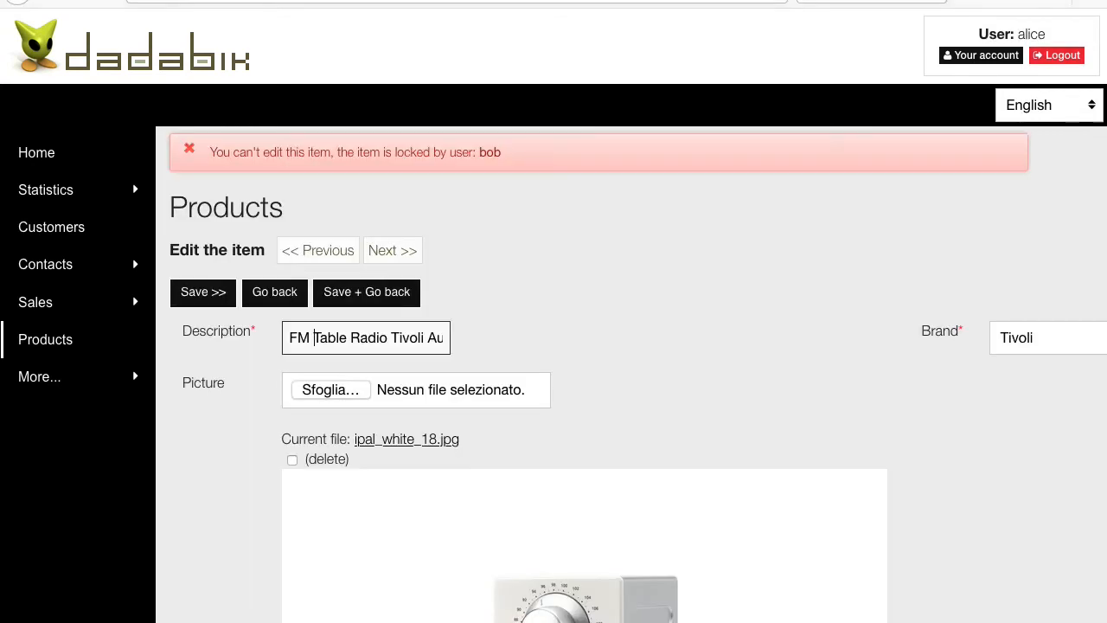
left_click(52, 342)
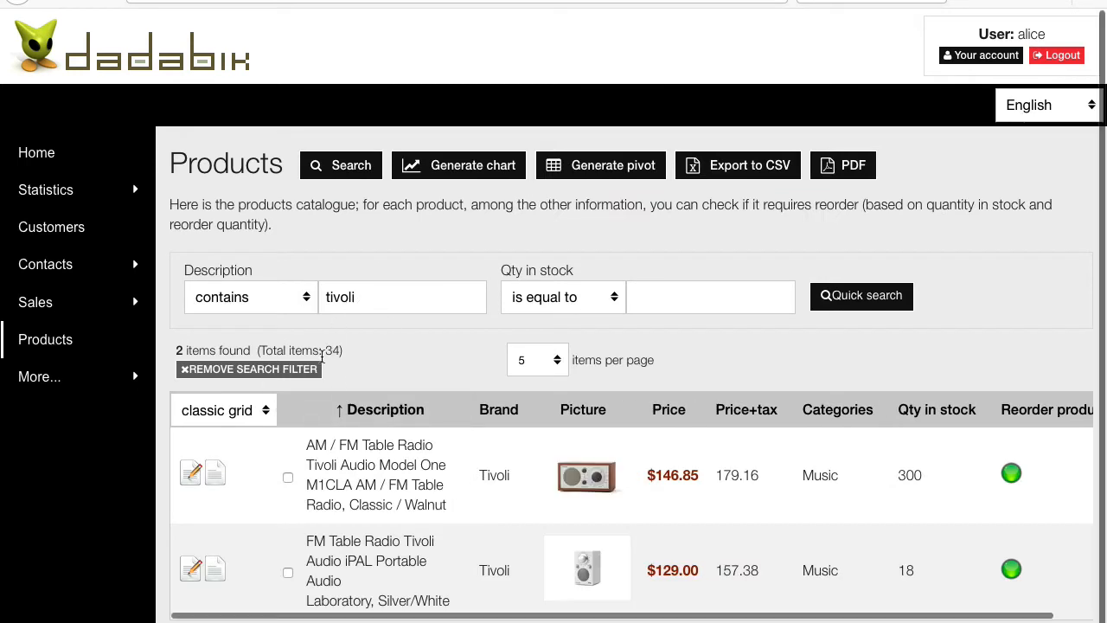
Reopen the iPAL radio's edit form and place the cursor in its Description field
left_click(193, 574)
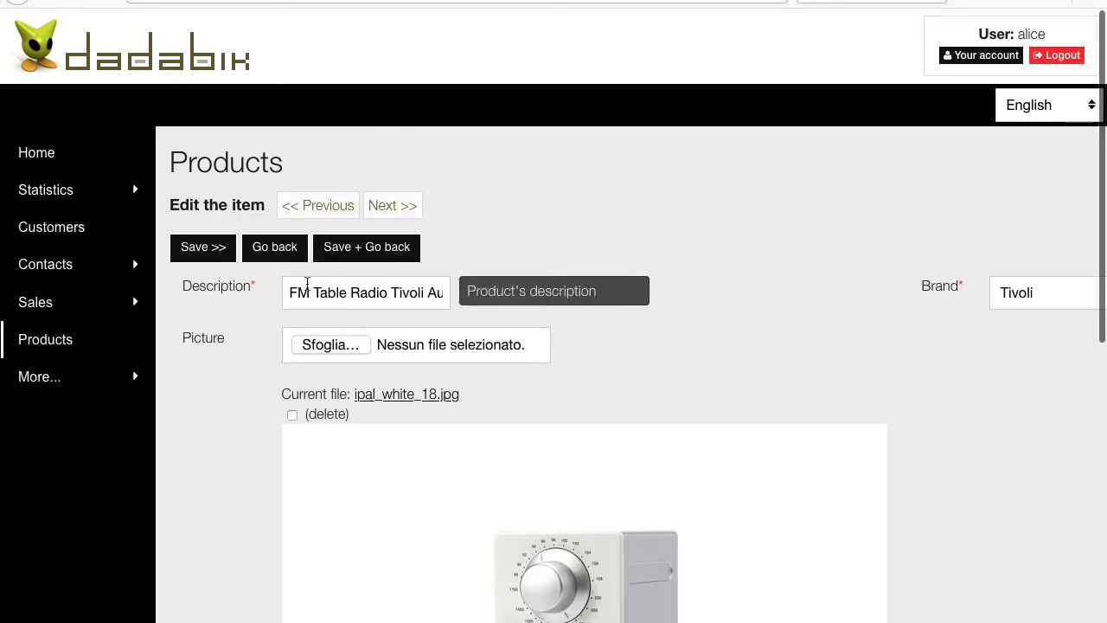
left_click(308, 290)
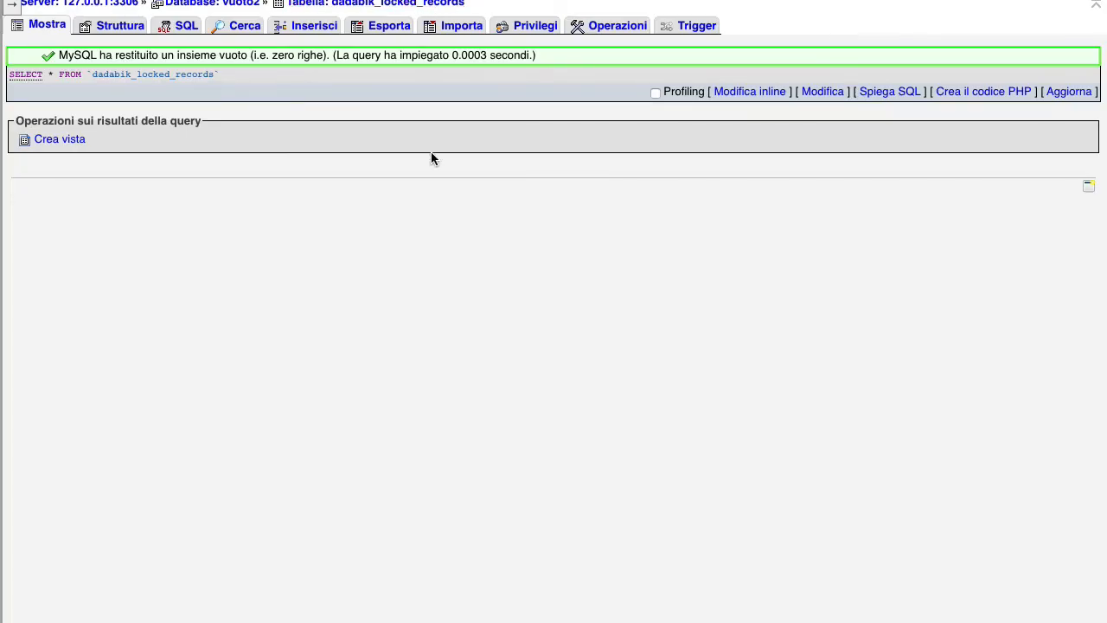
Zoom in and reload dadabik_locked_records to inspect the products record 17 lock
key("ctrl+plus")
key("ctrl+plus")
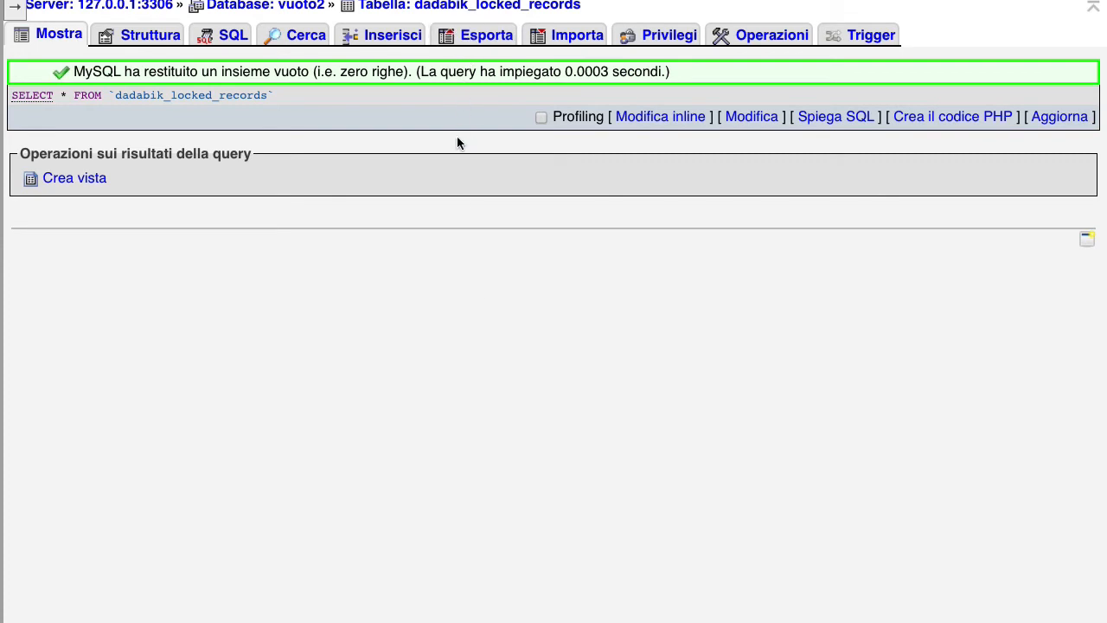
left_click(57, 41)
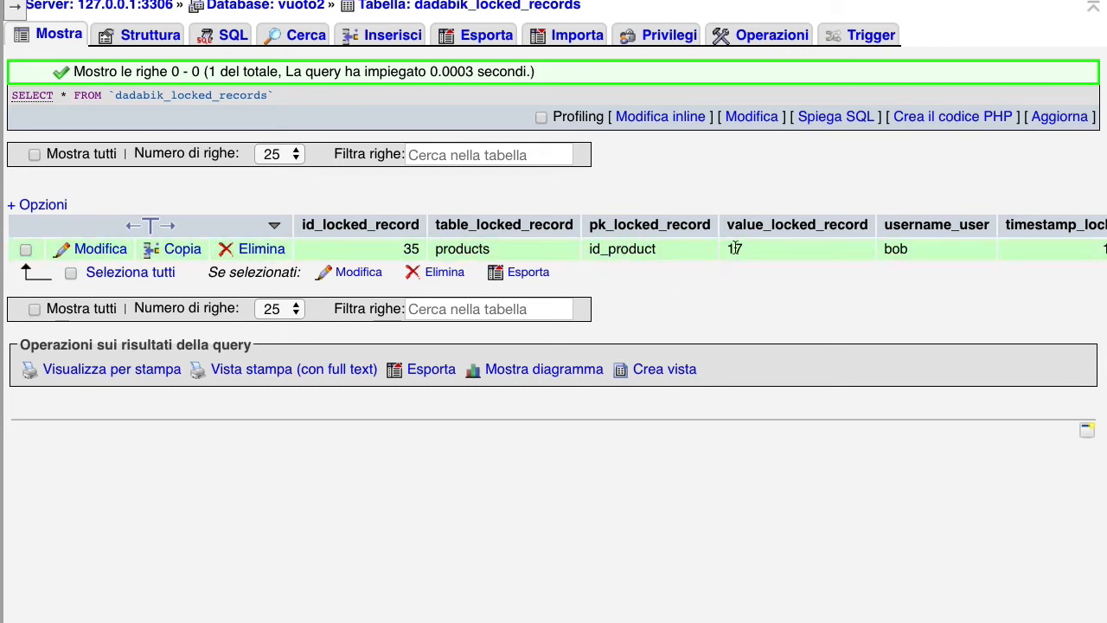
scroll(765, 279, "right", 1)
scroll(755, 264, "right", 5)
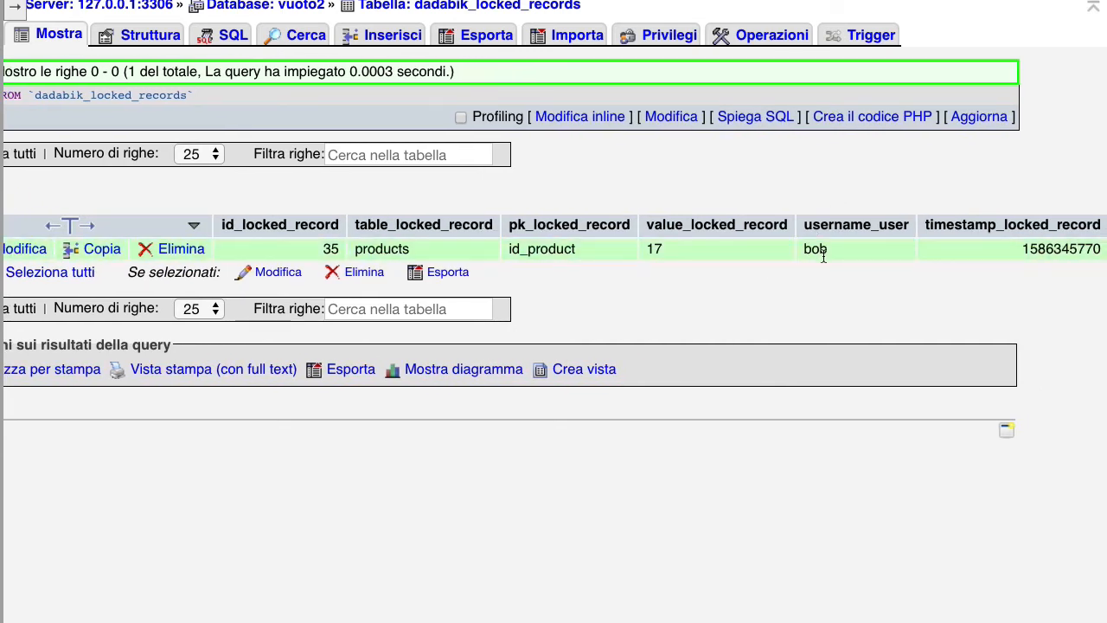
scroll(823, 254, "right", 1)
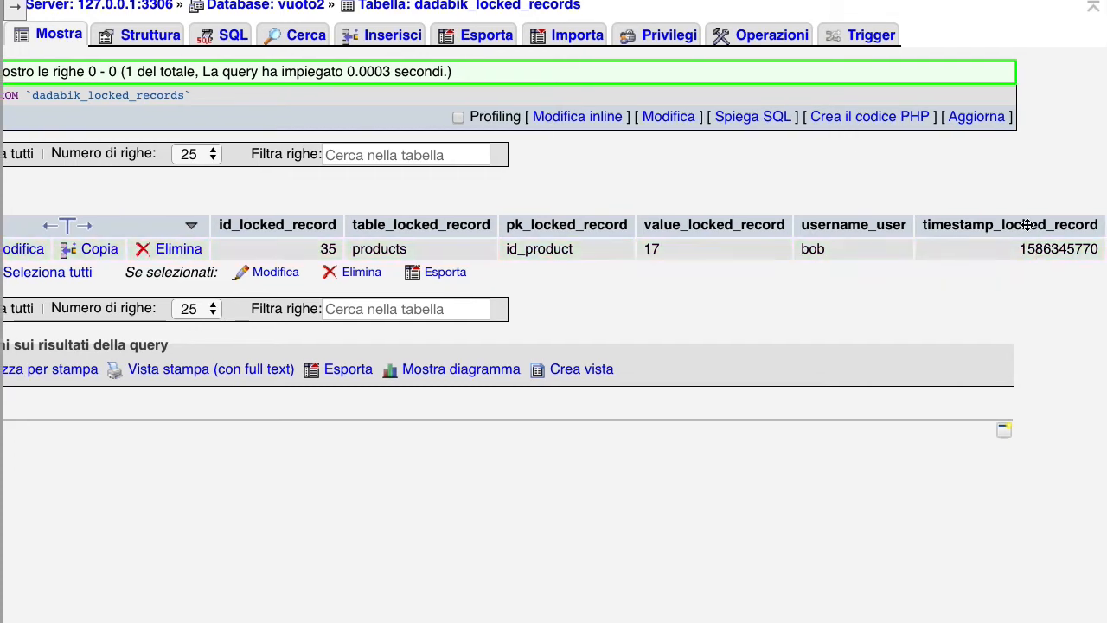
scroll(686, 314, "left", 3)
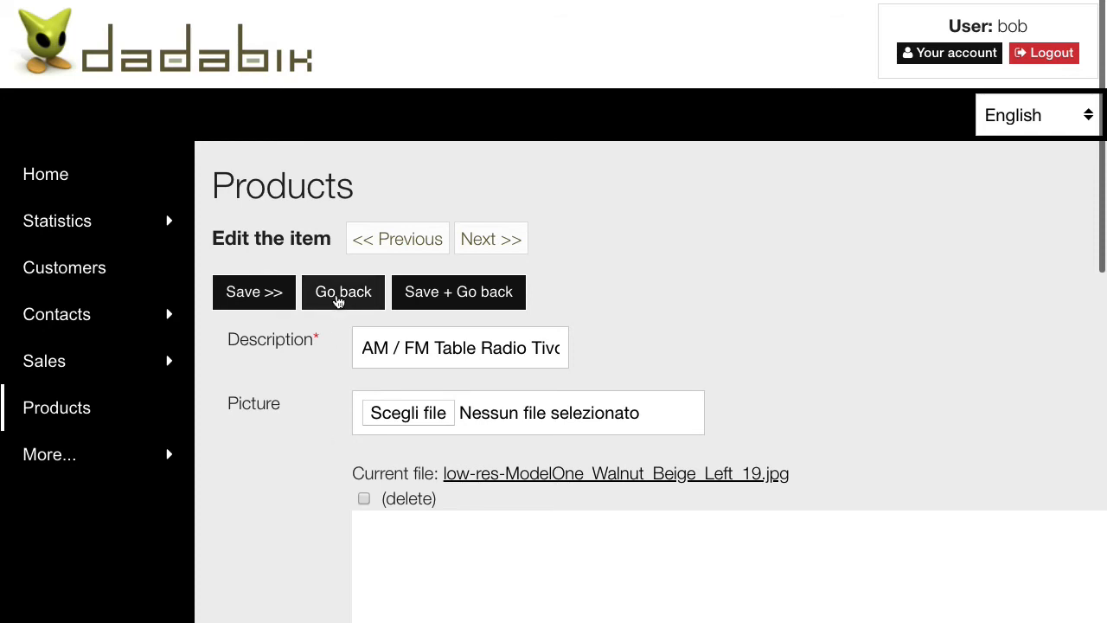
Leave the radio's edit form unsaved, refresh the locked records query, and restore normal zoom
left_click(338, 299)
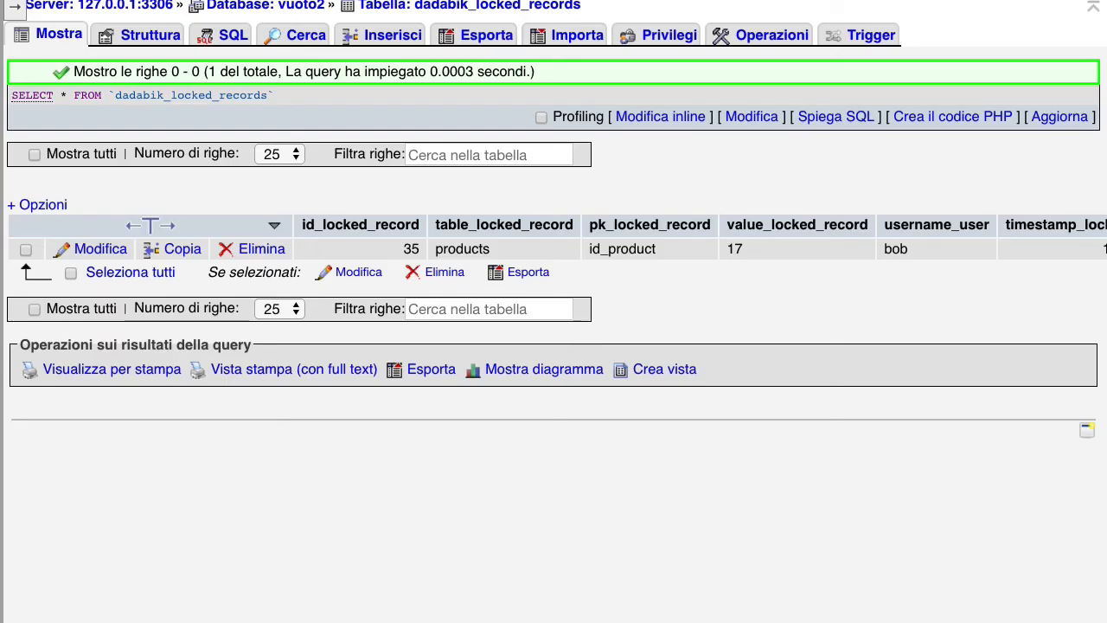
left_click(1066, 116)
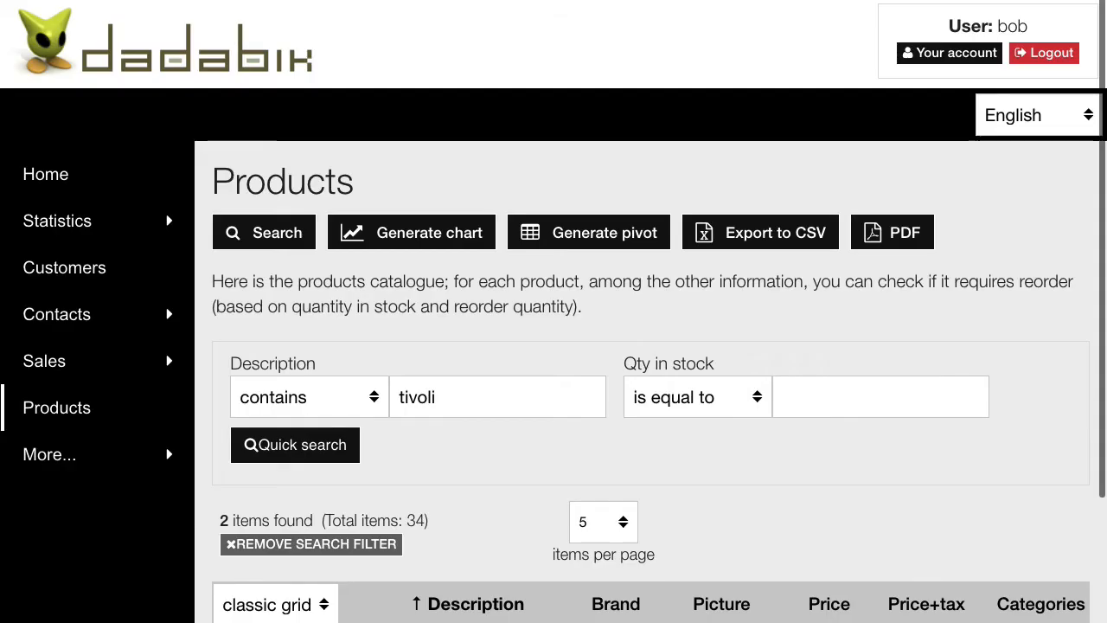
key("ctrl+minus")
key("ctrl+minus")
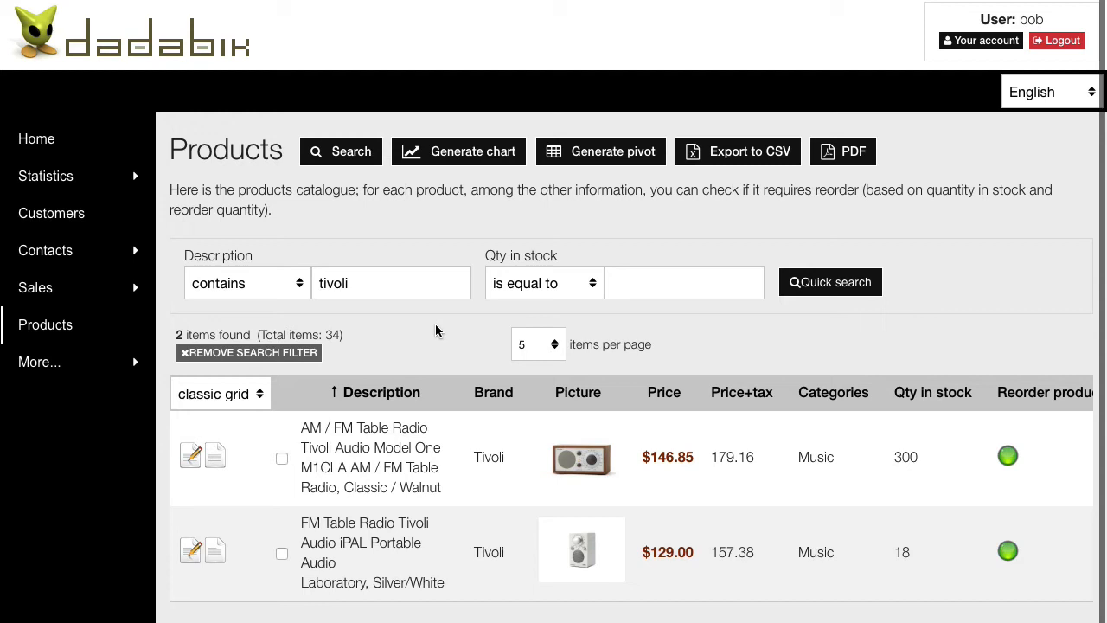
left_click(188, 456)
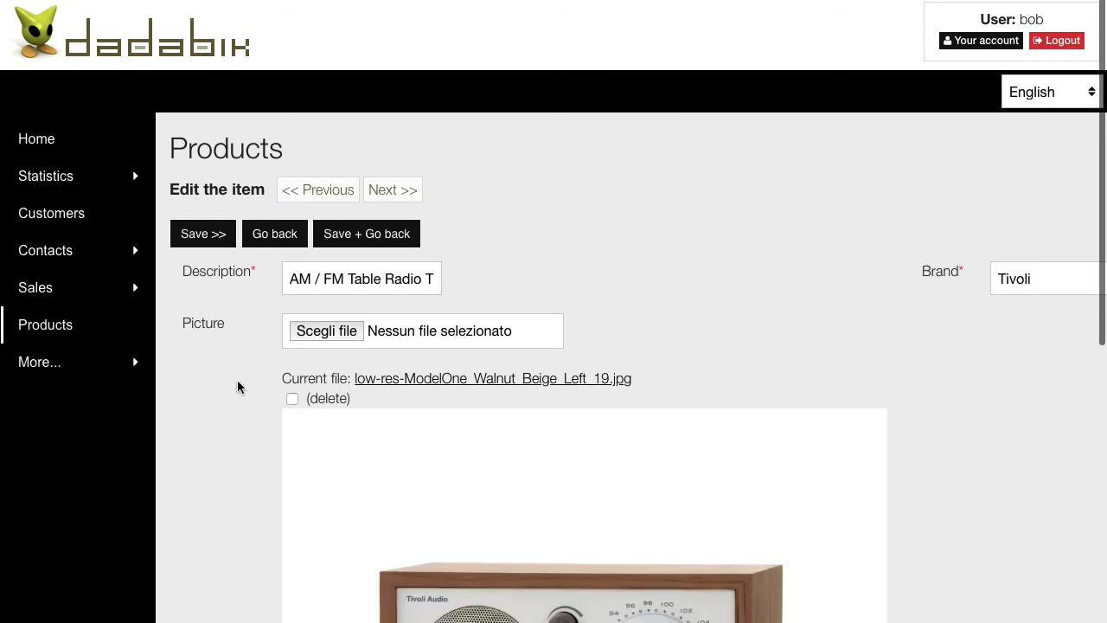
left_click(267, 235)
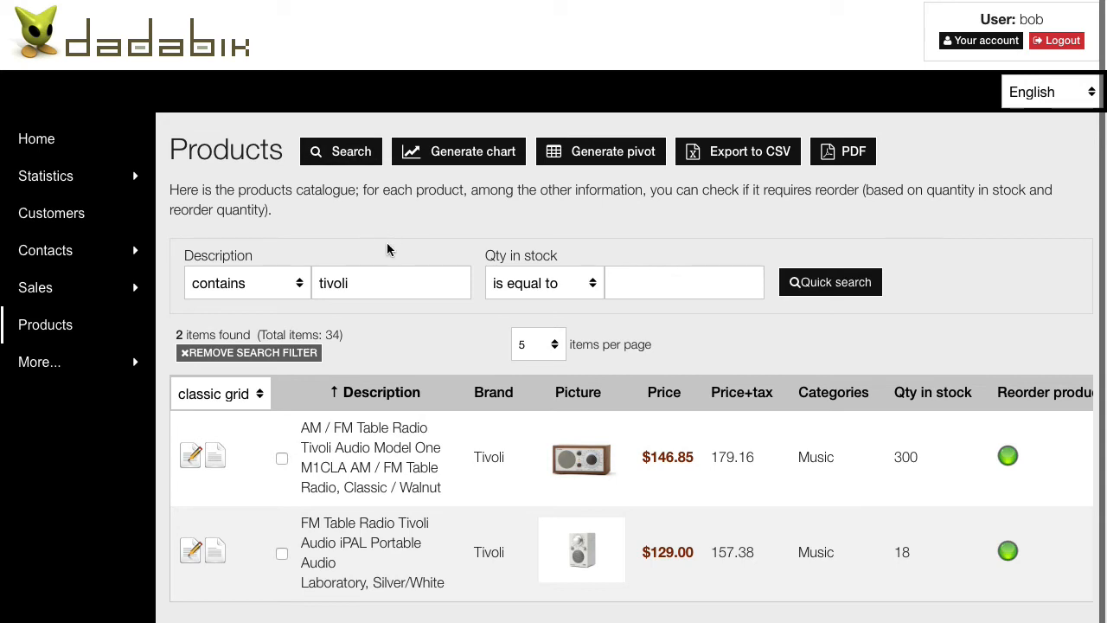
Open the Tivoli Audio Model One radio's record from the first Products row for editing
left_click(192, 459)
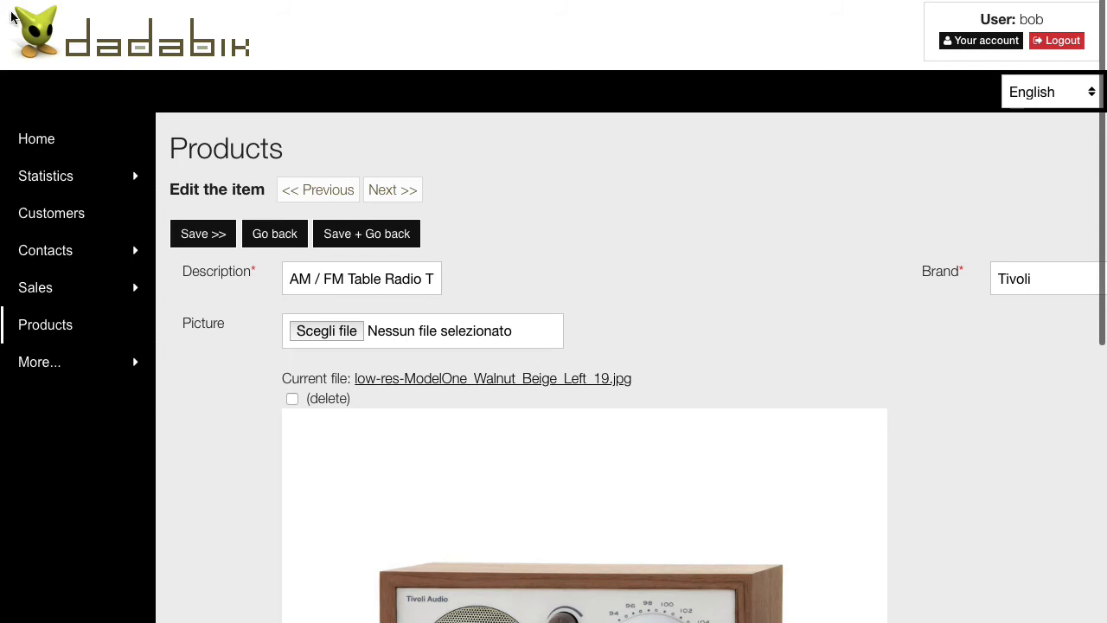
mouse_move(438, 324)
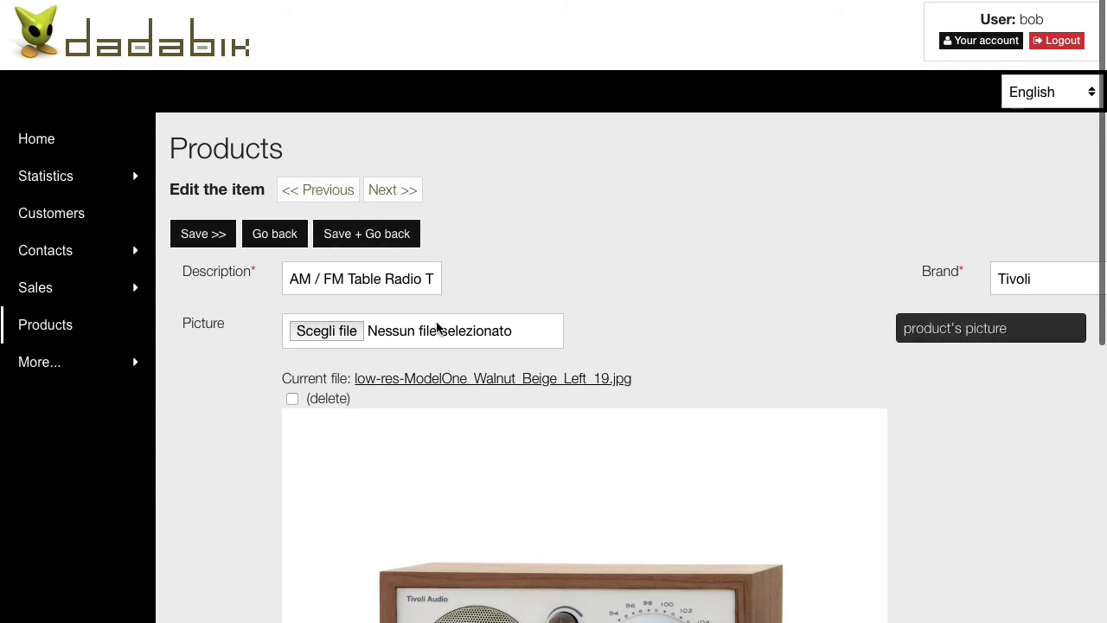